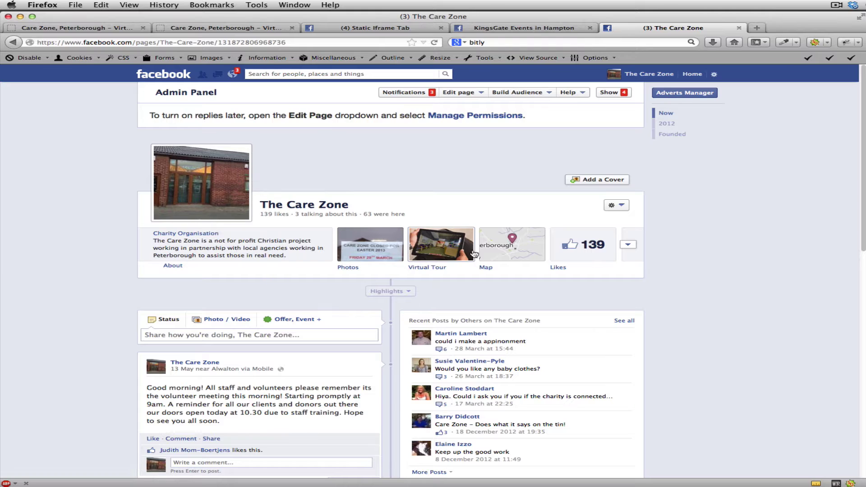
Open the Care Zone page's Virtual Tour and look around the entrance and the Mens Clothing / Mustard Seed area
left_click(443, 248)
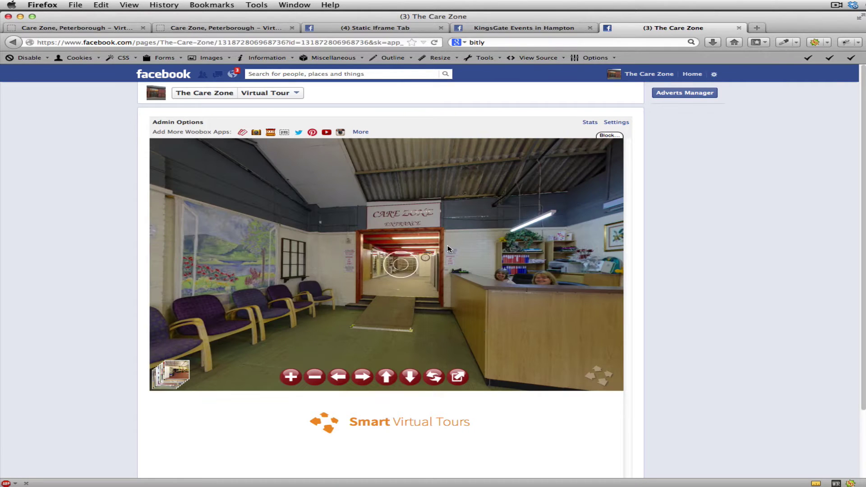
left_click_drag(352, 300, 370, 263)
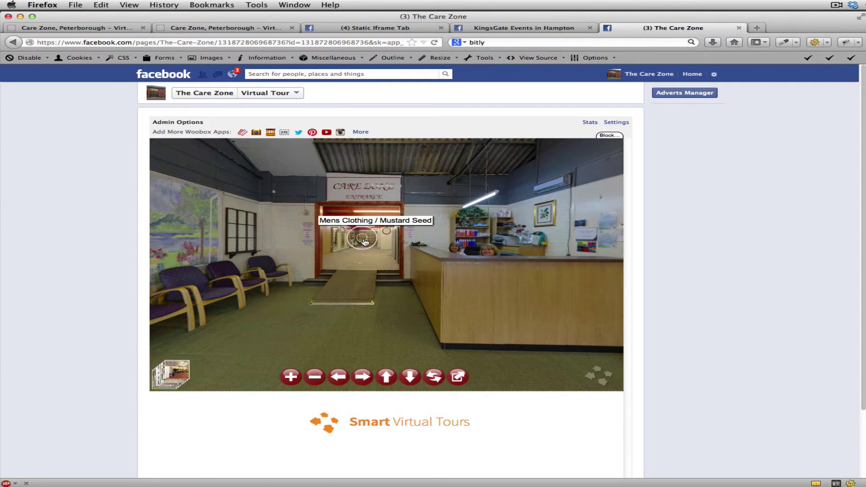
left_click(364, 242)
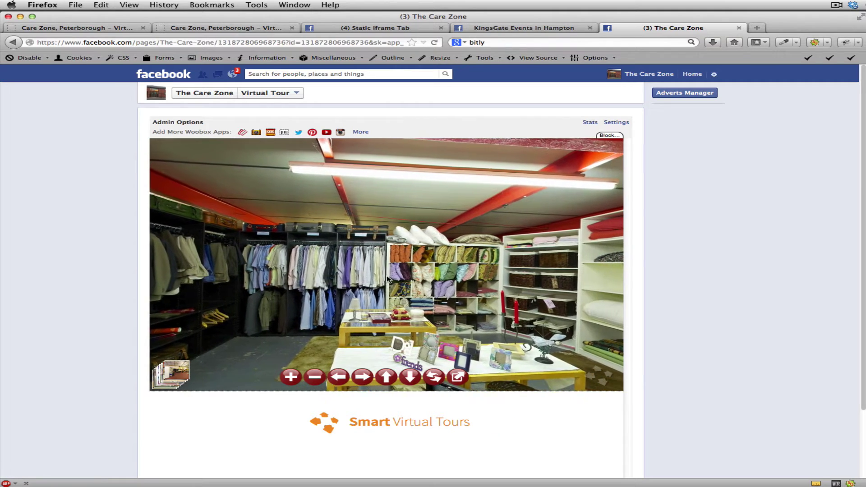
left_click_drag(387, 278, 403, 282)
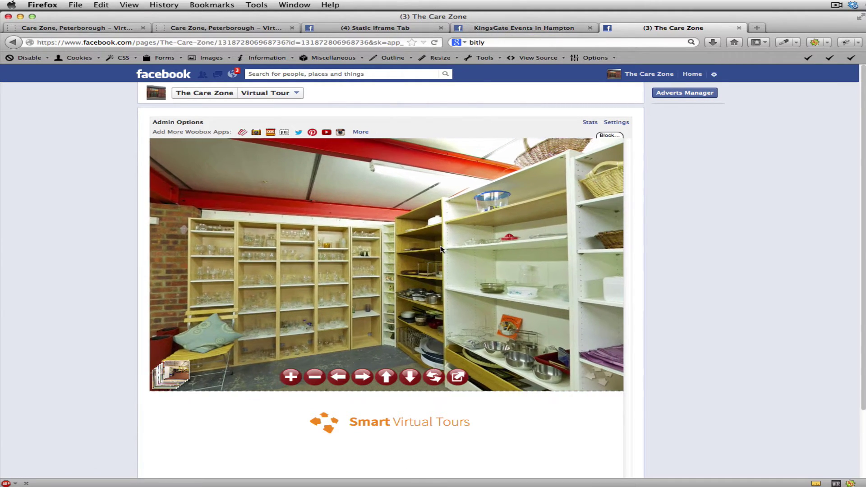
left_click(434, 377)
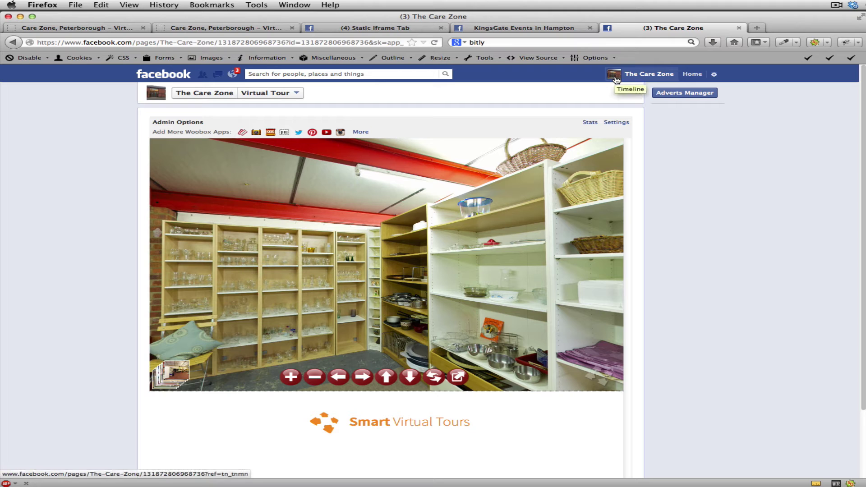
Switch from the Care Zone page identity to the personal profile and open the News Feed
left_click(715, 77)
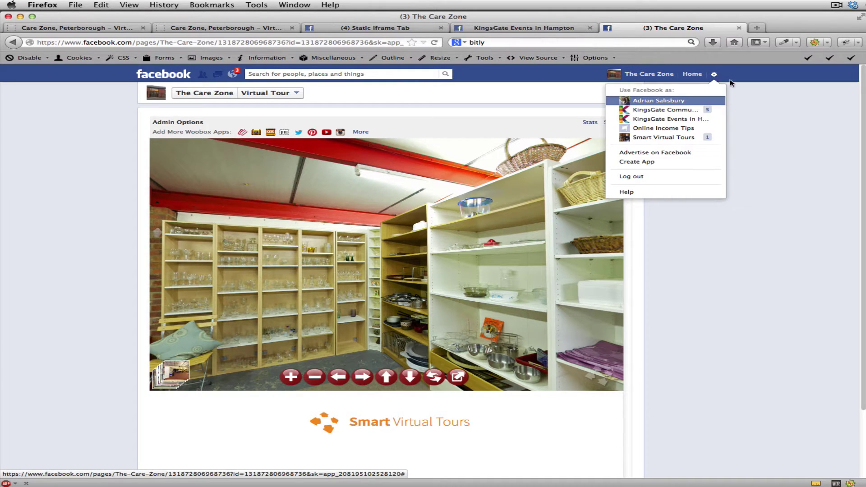
left_click(660, 101)
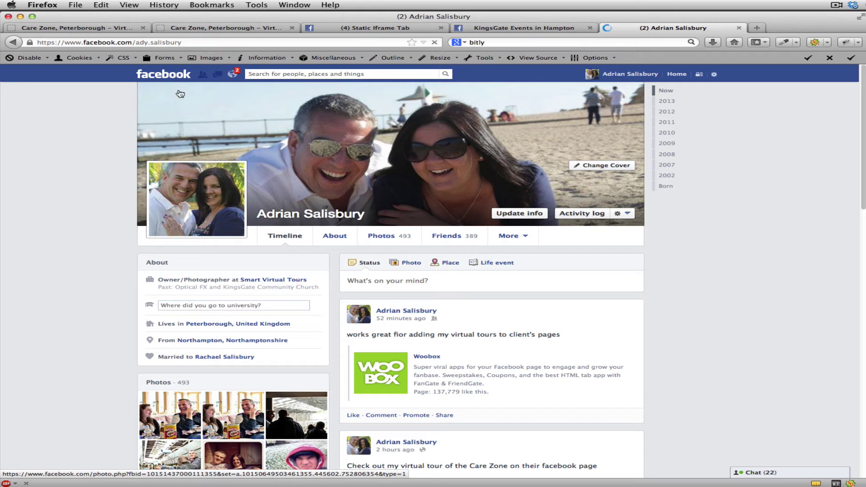
left_click(172, 75)
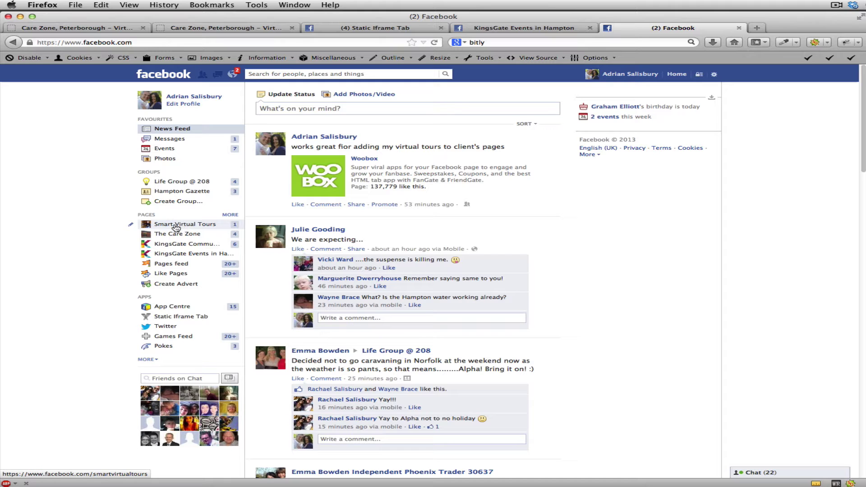
View the standalone Care Zone tour at carezone.smartvirtualtours.com and pan around its entrance
left_click(87, 29)
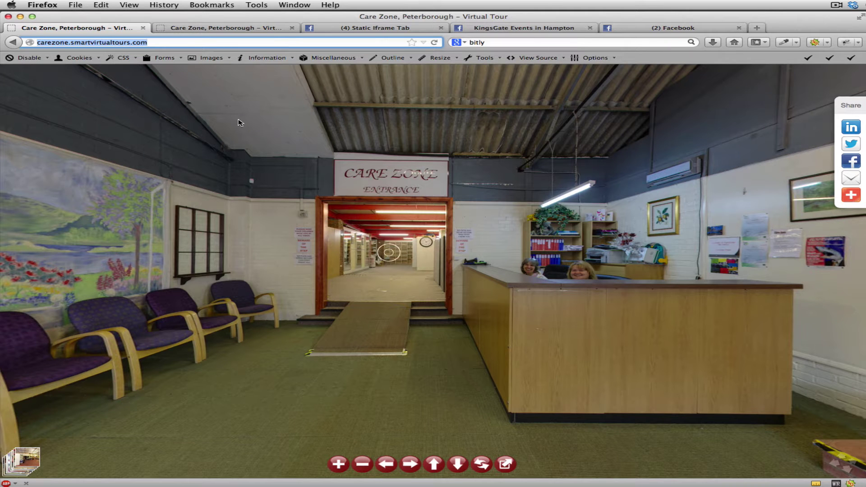
left_click_drag(279, 203, 285, 184)
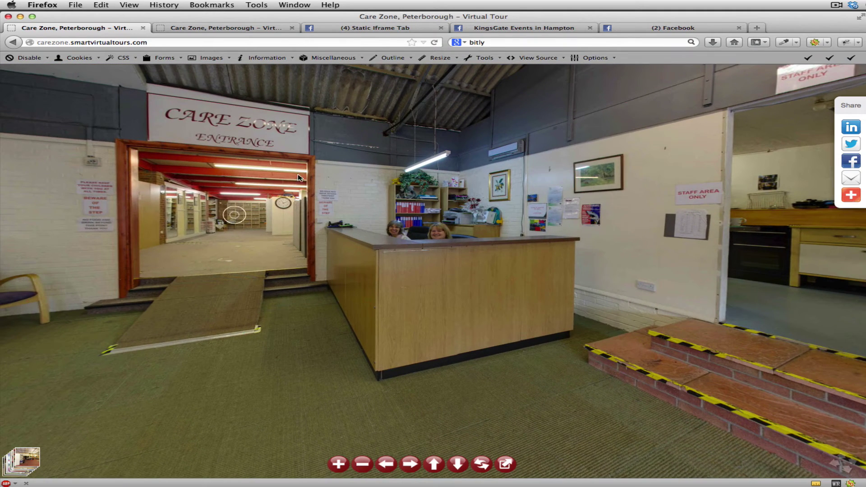
Examine the KingsGate Events in Hampton page and expand its row of app tiles, dismissing any error dialogs
left_click(504, 28)
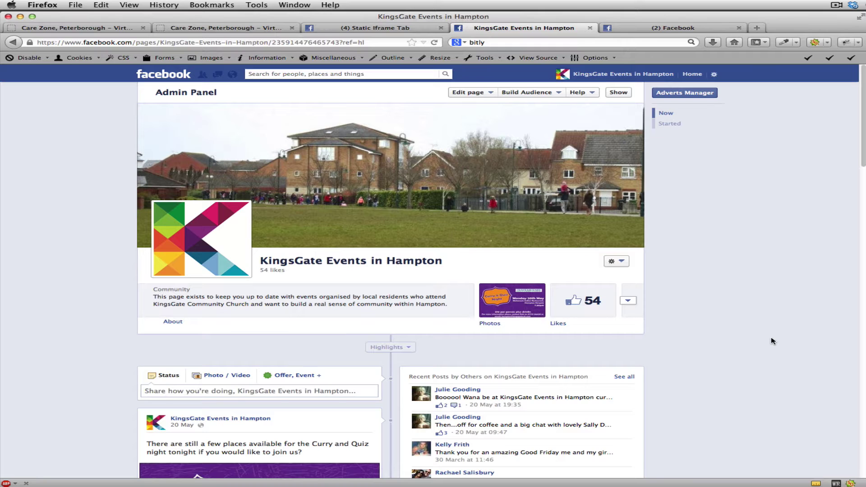
scroll(769, 339, "down", 10)
scroll(769, 338, "up", 10)
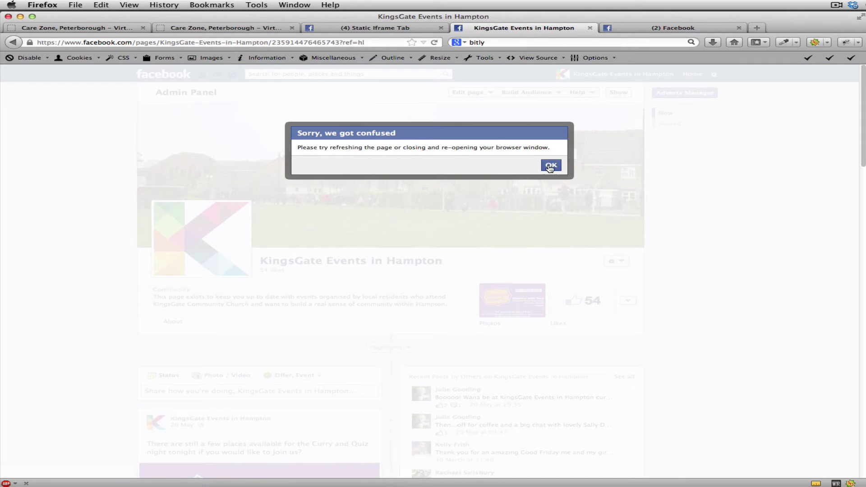
left_click(551, 166)
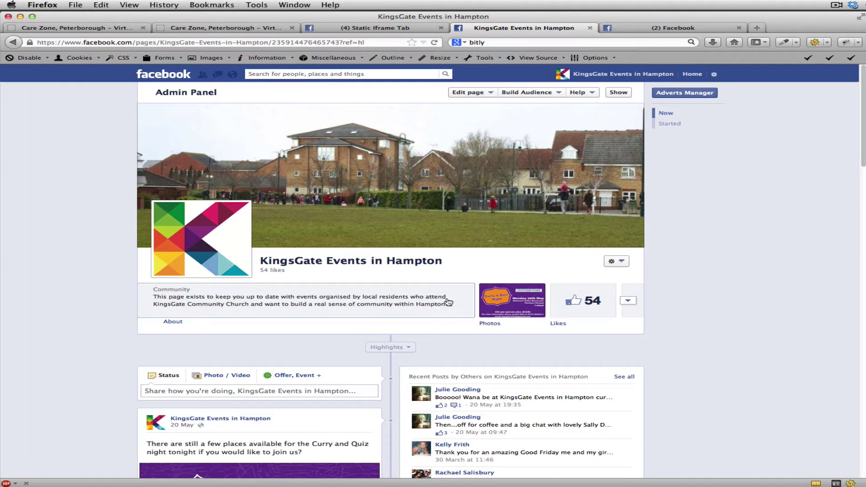
left_click(628, 300)
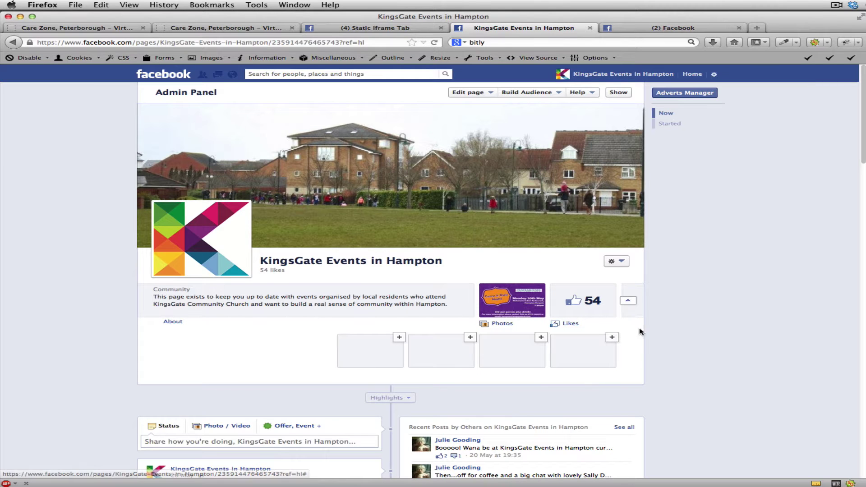
left_click(341, 356)
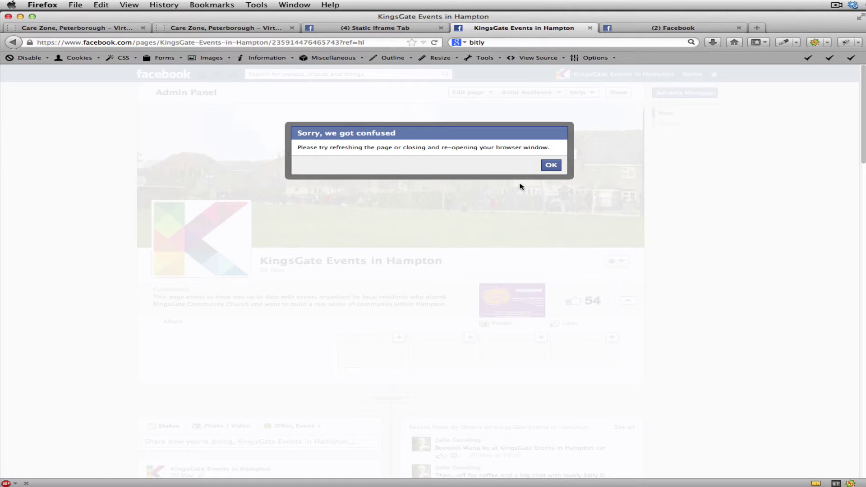
left_click(551, 166)
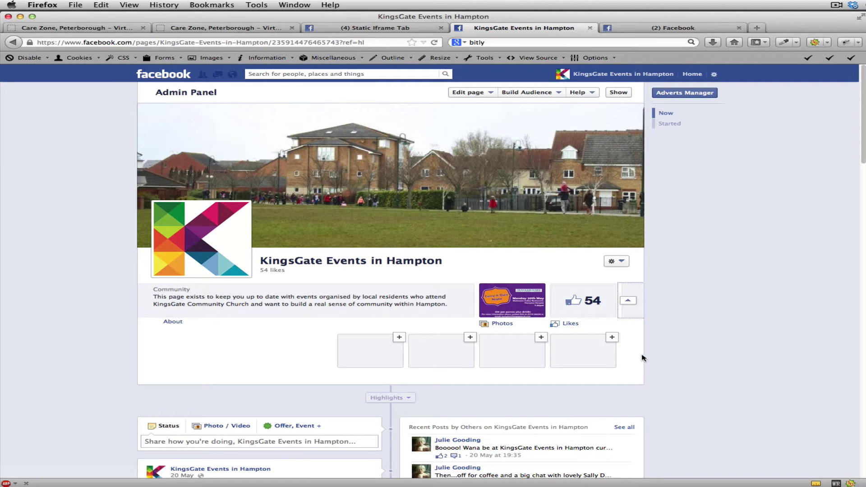
left_click(657, 25)
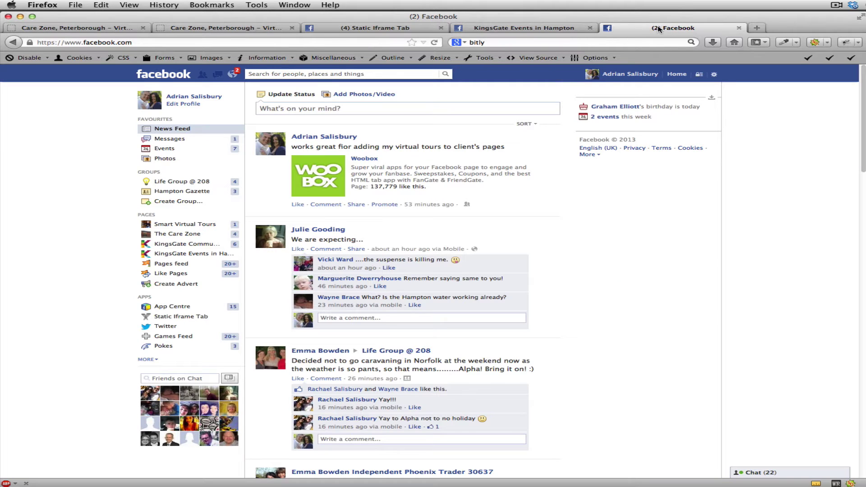
left_click(562, 29)
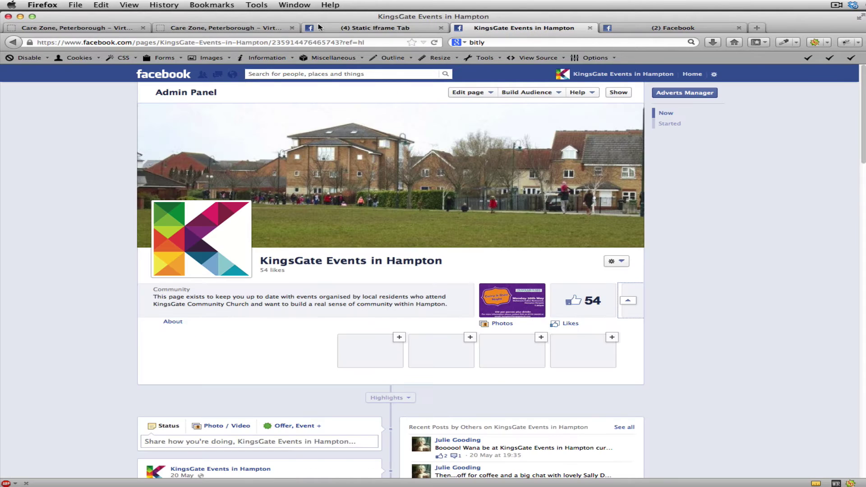
Install the Static Iframe Tab app as a page tab on the KingsGate Events in Hampton page
left_click(367, 29)
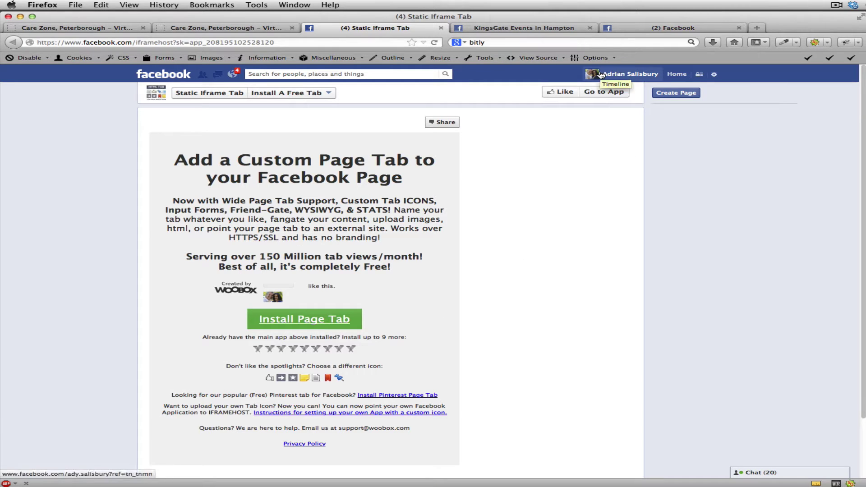
left_click(332, 319)
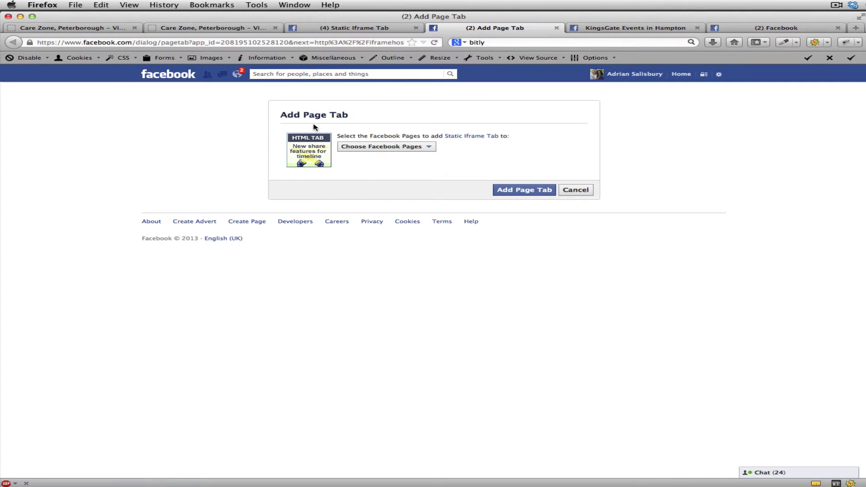
left_click(430, 148)
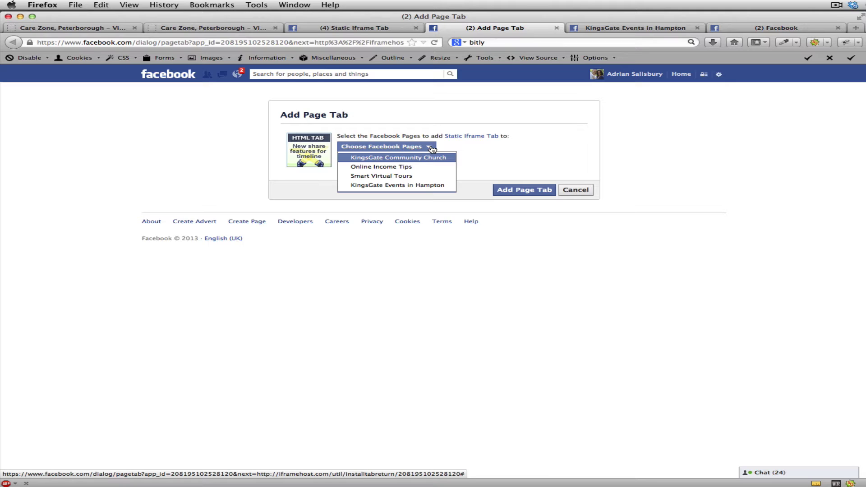
left_click(390, 186)
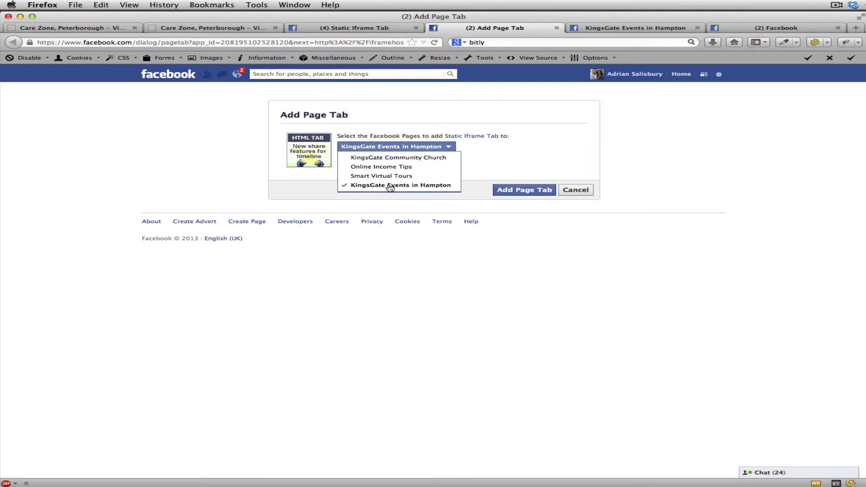
left_click(429, 187)
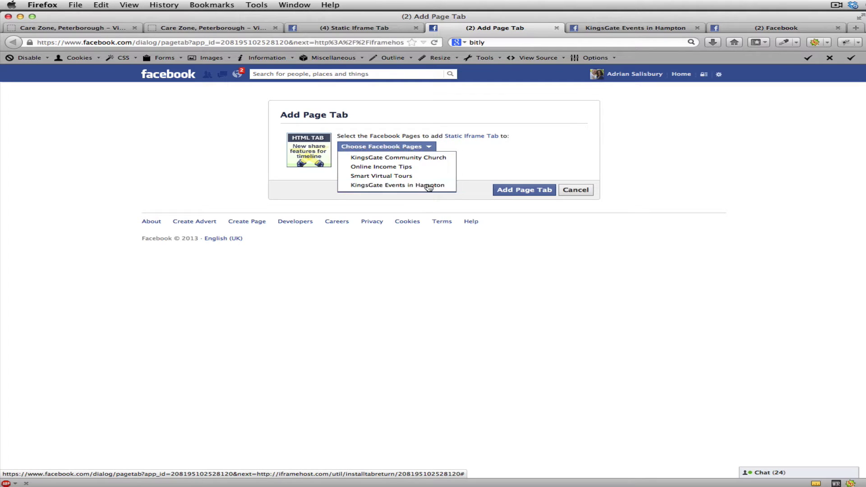
left_click(428, 186)
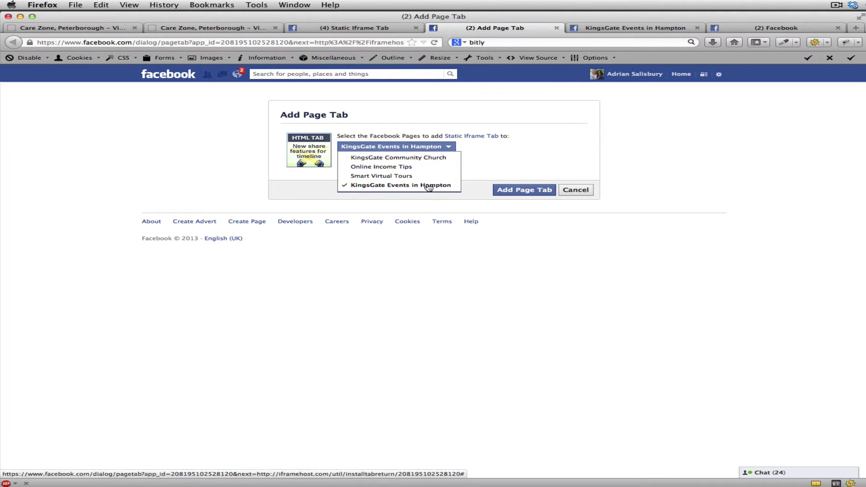
left_click(533, 192)
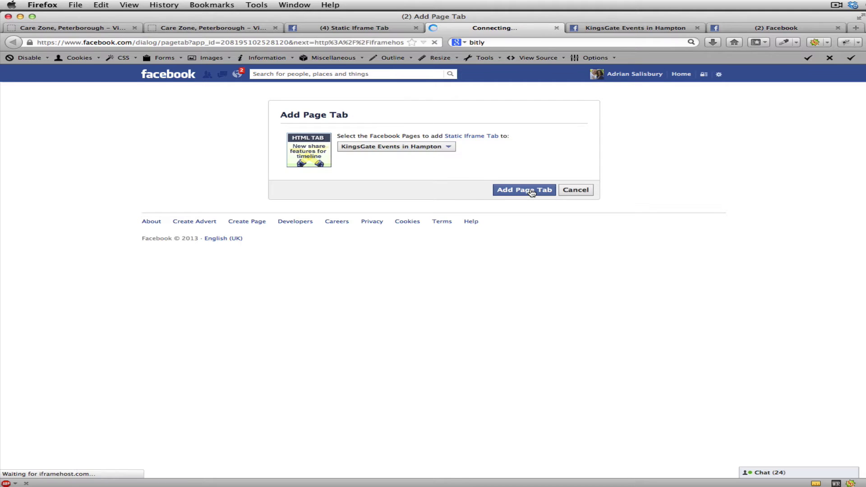
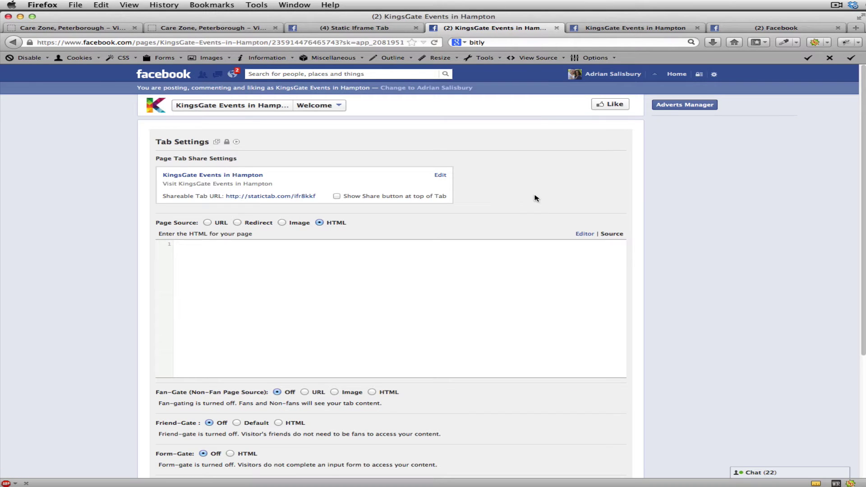
Review the new tab's settings and set its page source to URL
scroll(537, 197, "down", 5)
scroll(537, 195, "up", 5)
left_click(208, 223)
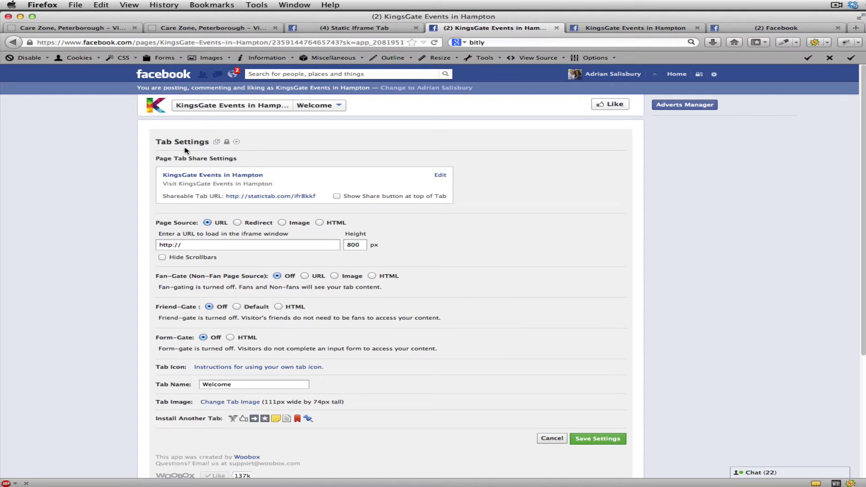
left_click(88, 29)
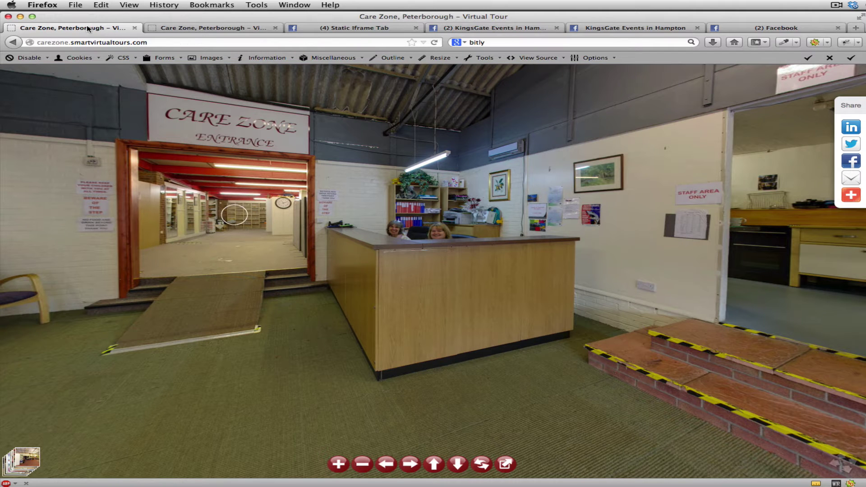
left_click(146, 42)
key("super+a")
key("super+c")
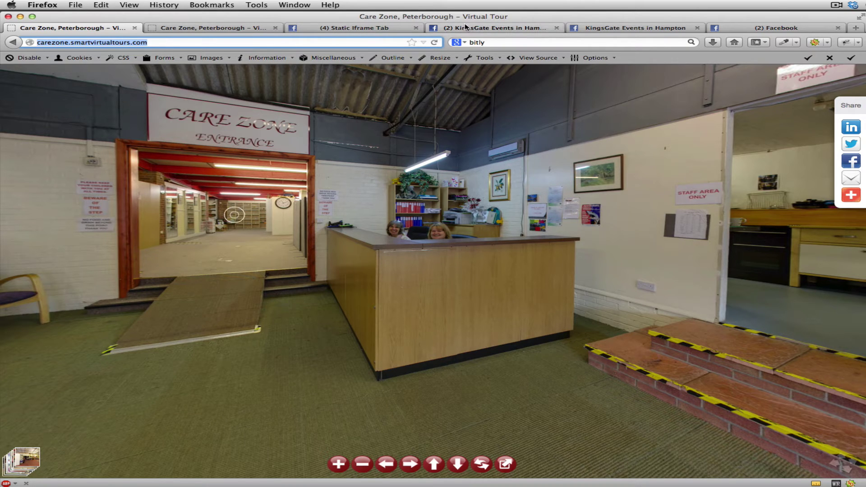
left_click(479, 29)
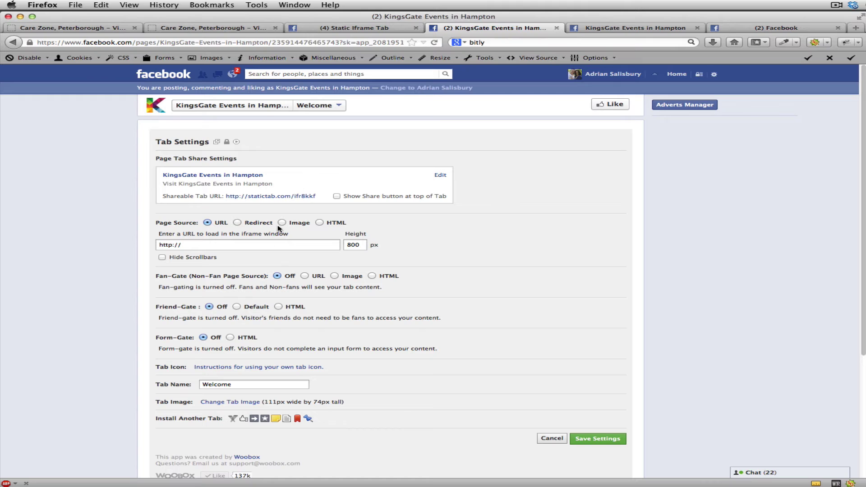
left_click(266, 246)
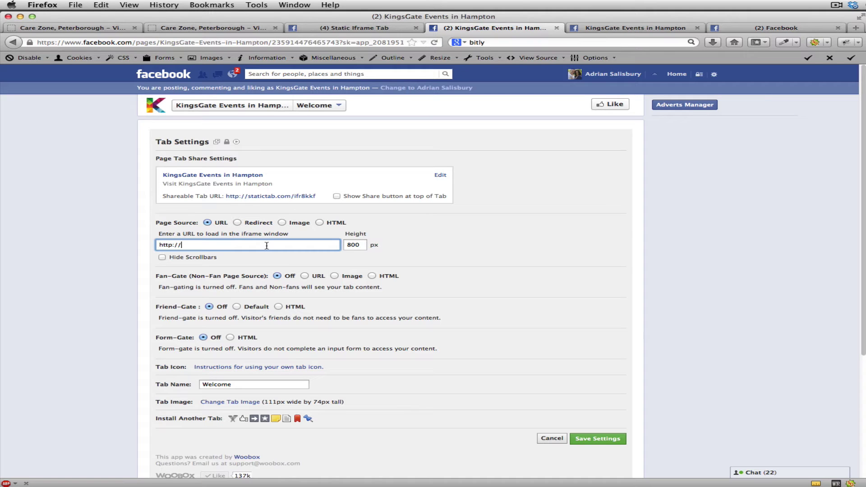
left_click(199, 246)
double_click(161, 249)
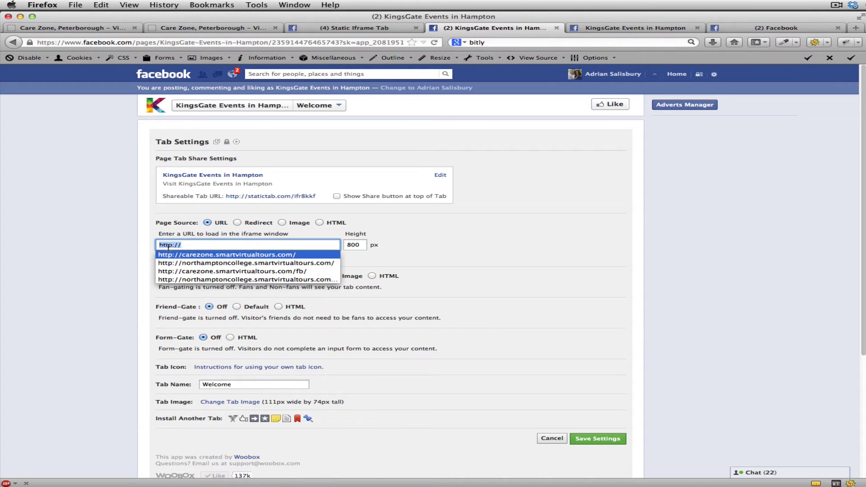
key("super+v")
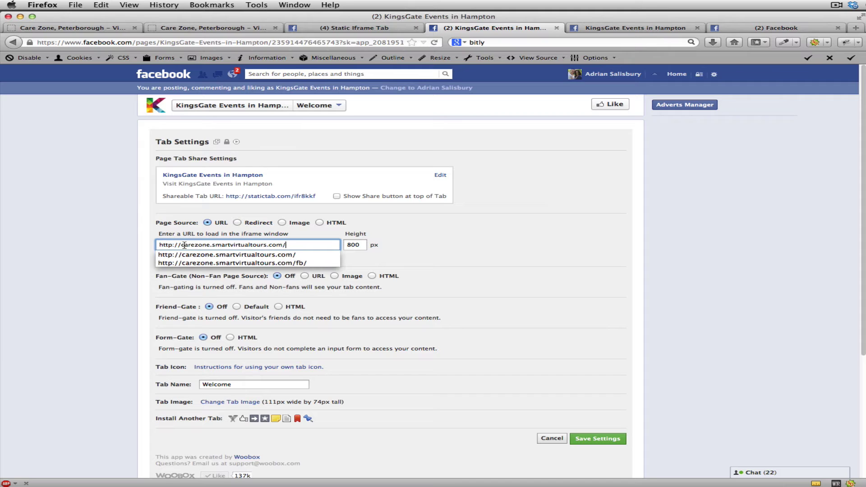
left_click(473, 249)
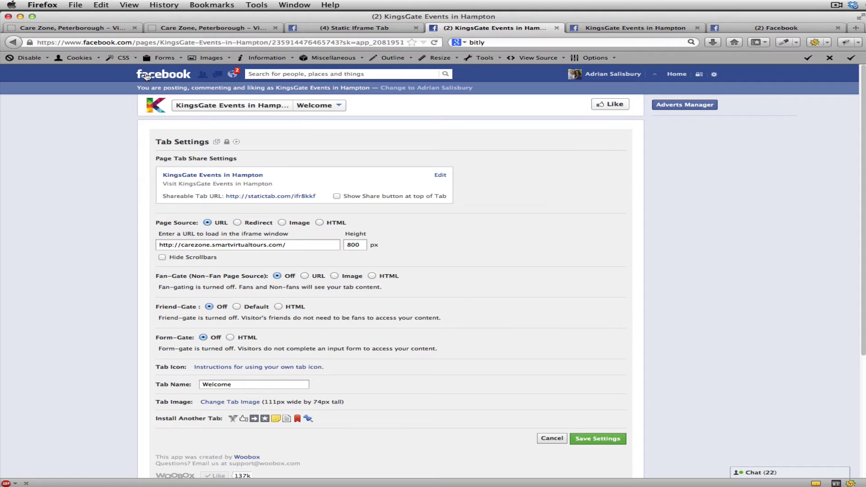
Check the tour page's web address and save the tab settings with the URL page source
left_click(103, 28)
left_click(100, 43)
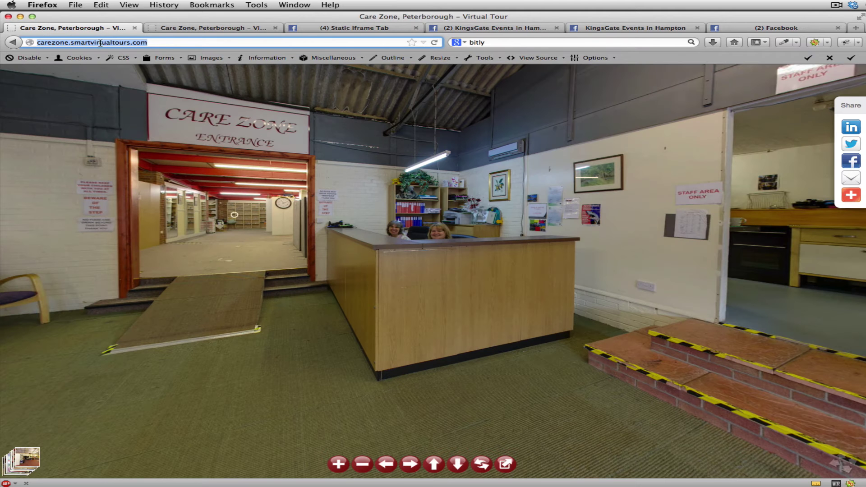
left_click(463, 28)
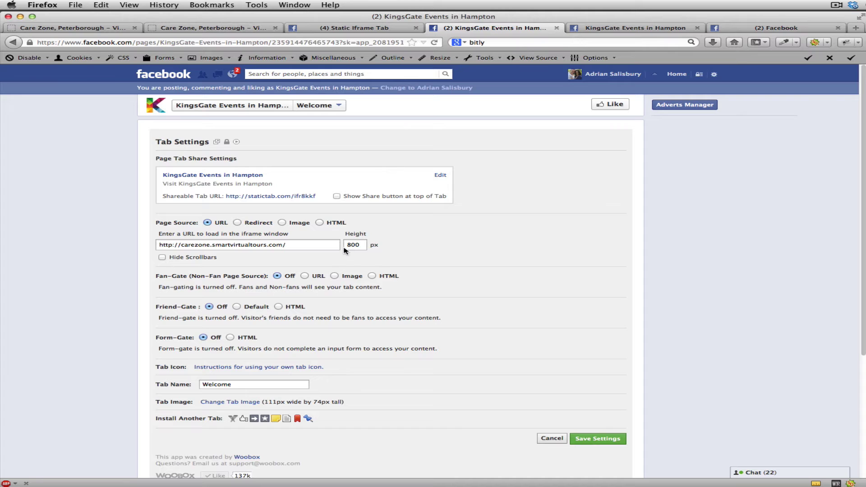
scroll(515, 305, "down", 5)
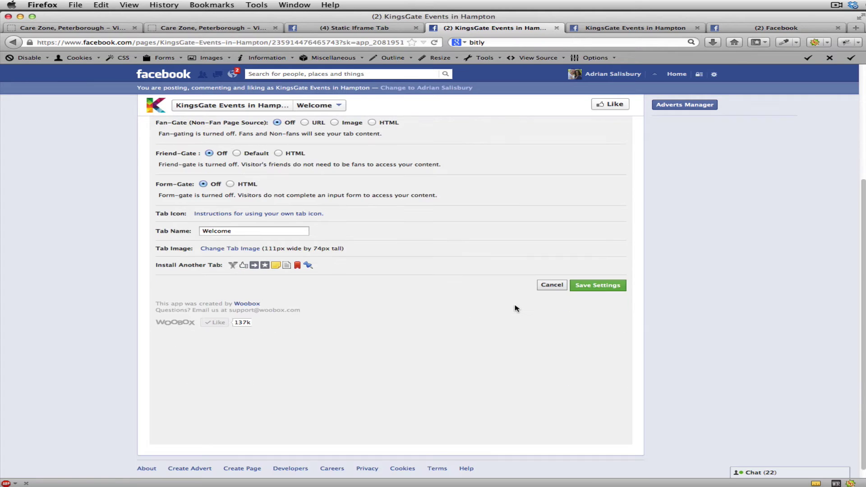
left_click(607, 289)
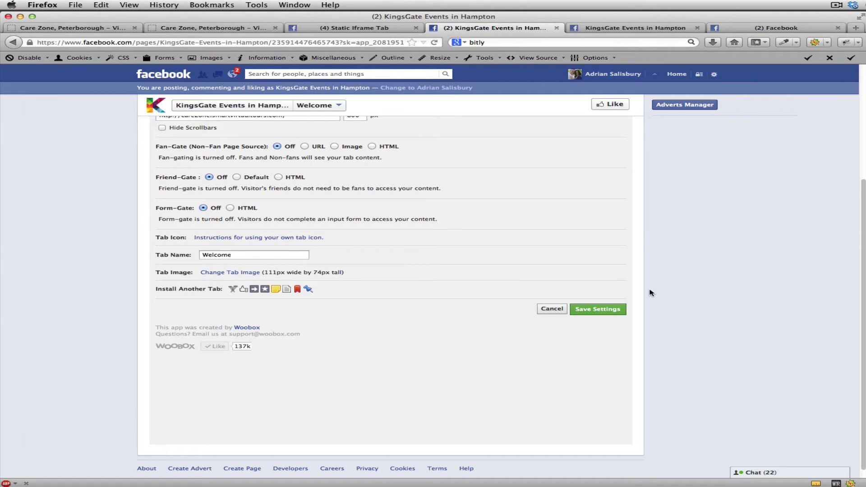
scroll(652, 294, "up", 5)
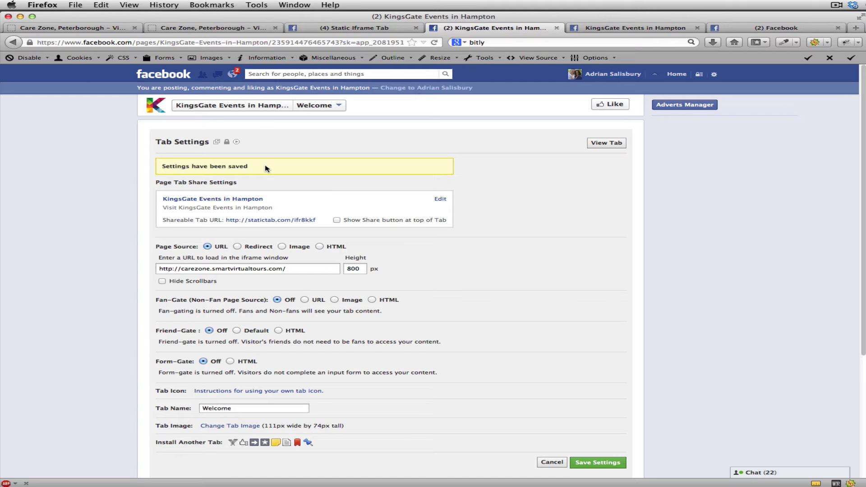
Open the Welcome tab from the KingsGate Events in Hampton page and view how the embedded tour fits
left_click(361, 28)
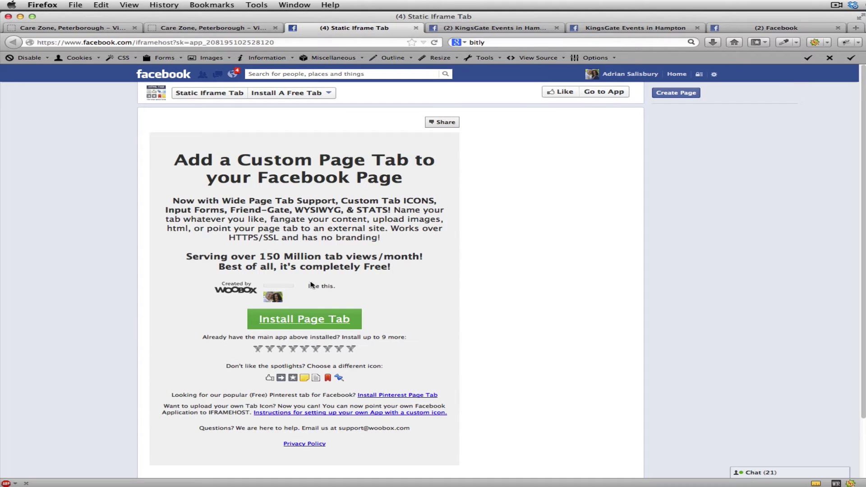
left_click(496, 28)
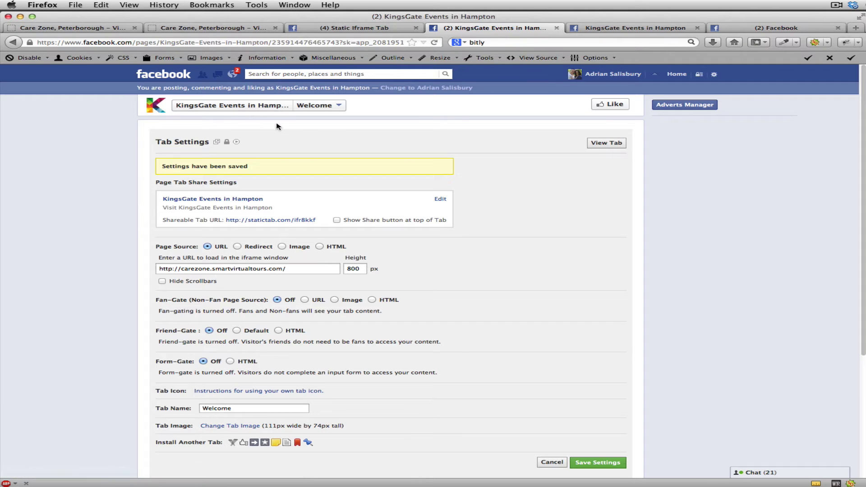
left_click(265, 110)
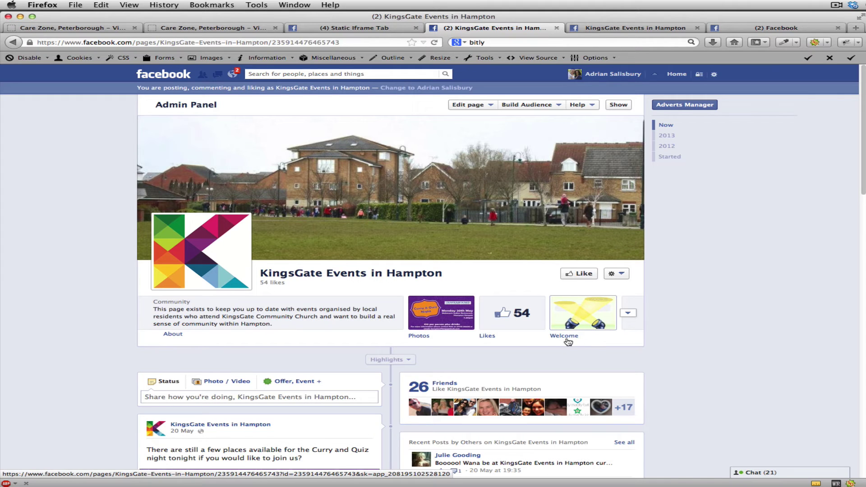
left_click(587, 320)
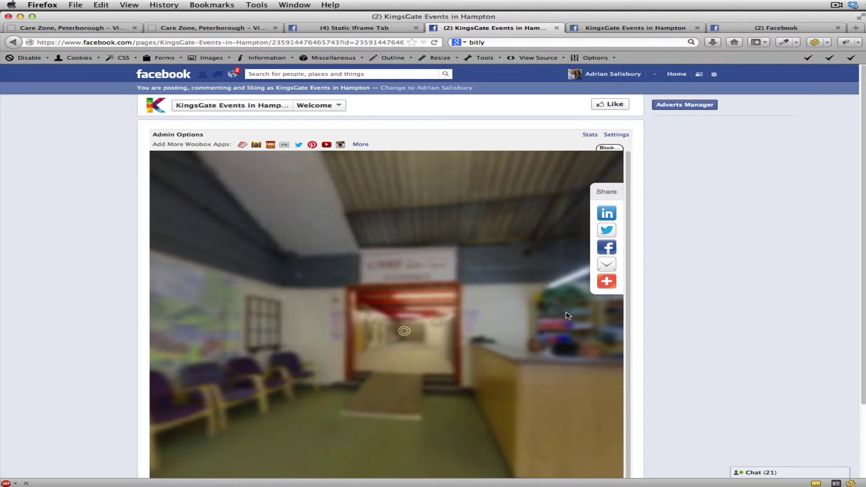
scroll(742, 317, "down", 2)
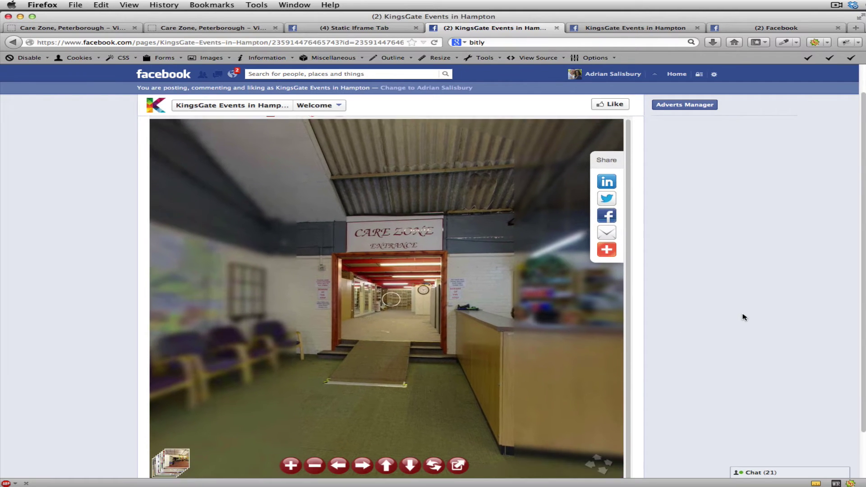
scroll(744, 317, "up", 2)
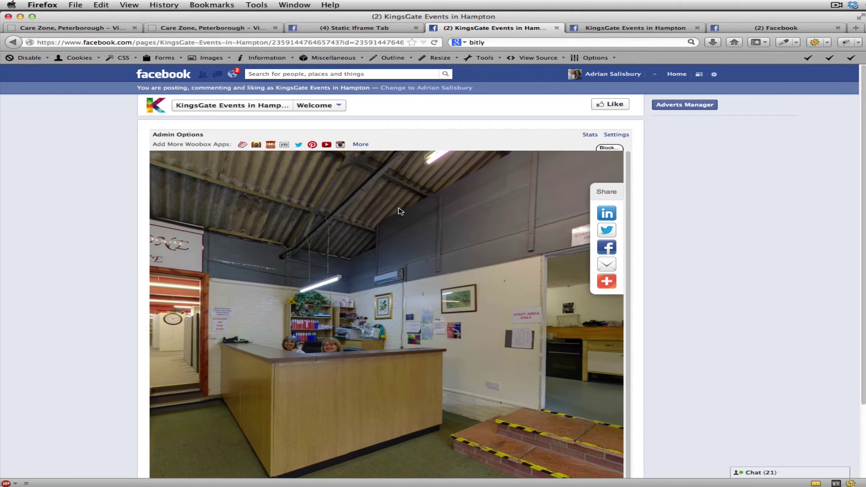
Reopen the Welcome tab's settings from the page, set the iframe height to 550 px and save
left_click(225, 106)
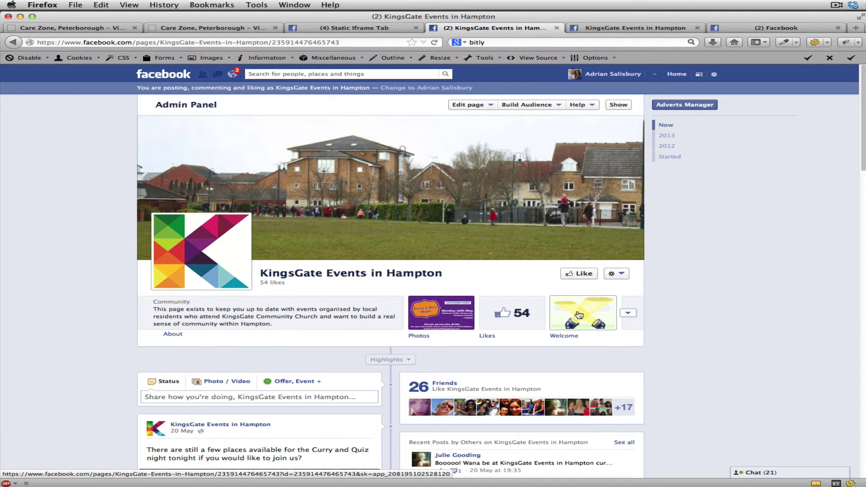
left_click(578, 315)
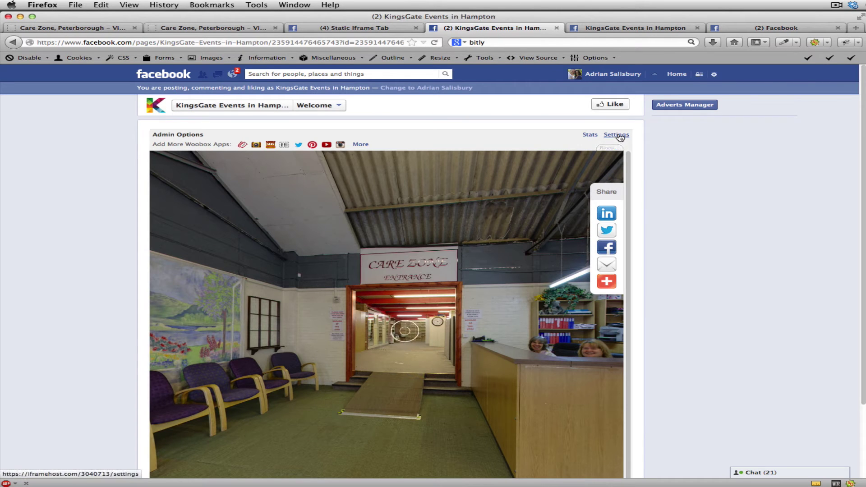
left_click(619, 136)
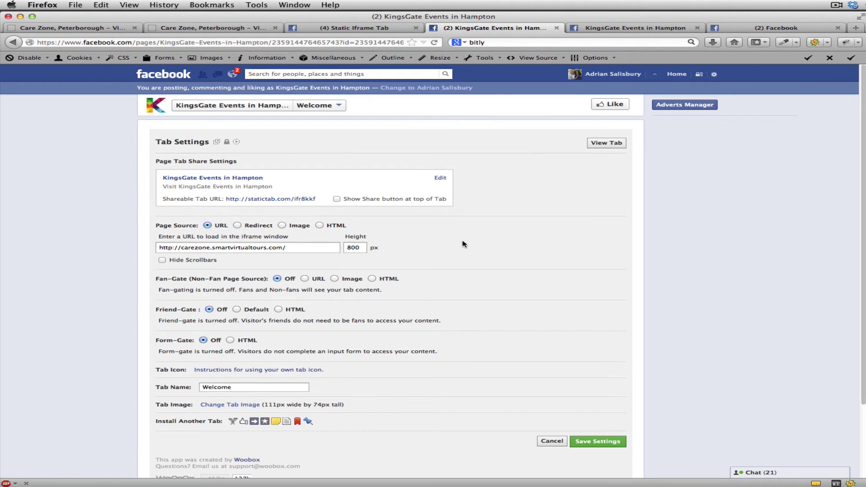
left_click(347, 249)
type("550")
left_click(394, 257)
left_click(440, 248)
left_click(599, 444)
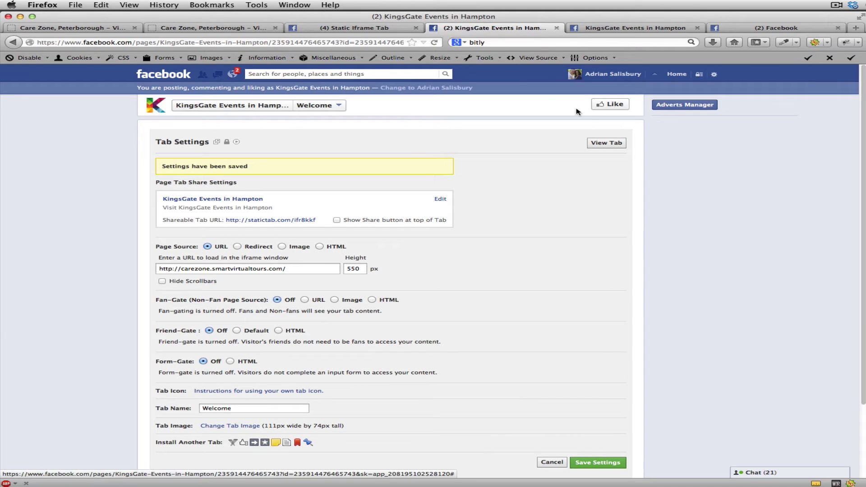
View the Welcome tab and zoom in on the embedded tour to check its fit
left_click(604, 143)
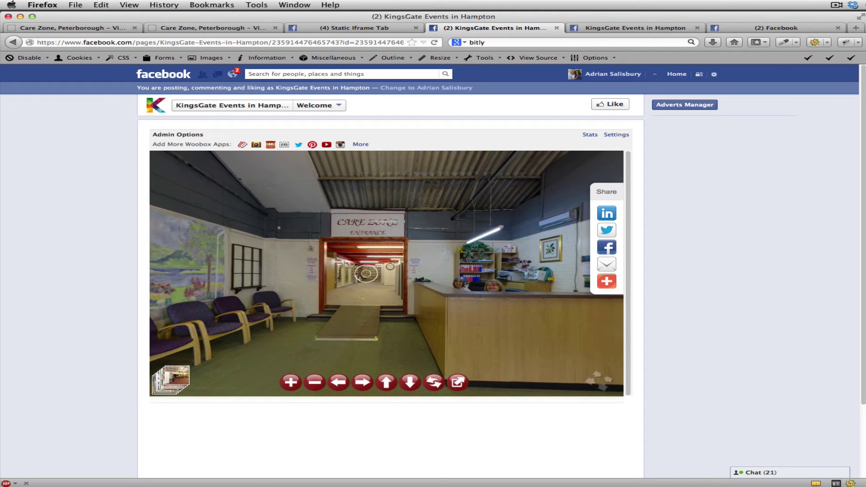
mouse_move(859, 484)
left_mouse_down()
mouse_move(717, 417)
mouse_move(745, 447)
mouse_move(862, 486)
left_mouse_up()
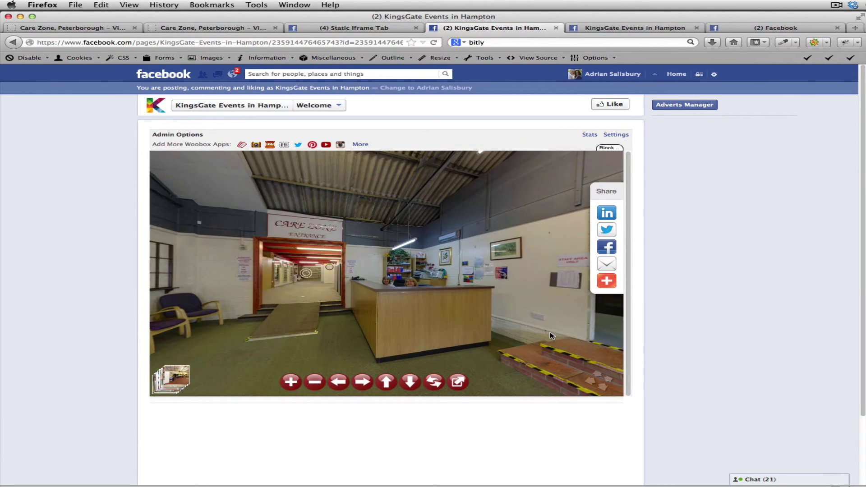
scroll(550, 336, "up", 3)
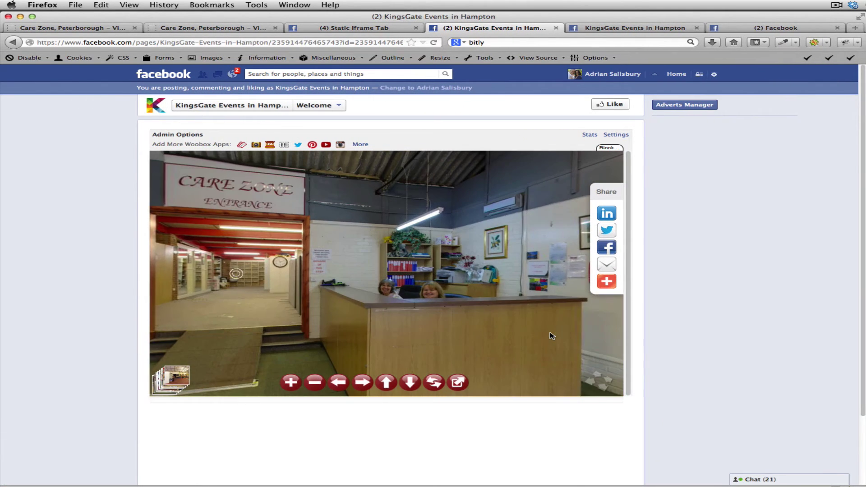
Return to the tab's settings and change the tab name to Virtual Tour
left_click(616, 134)
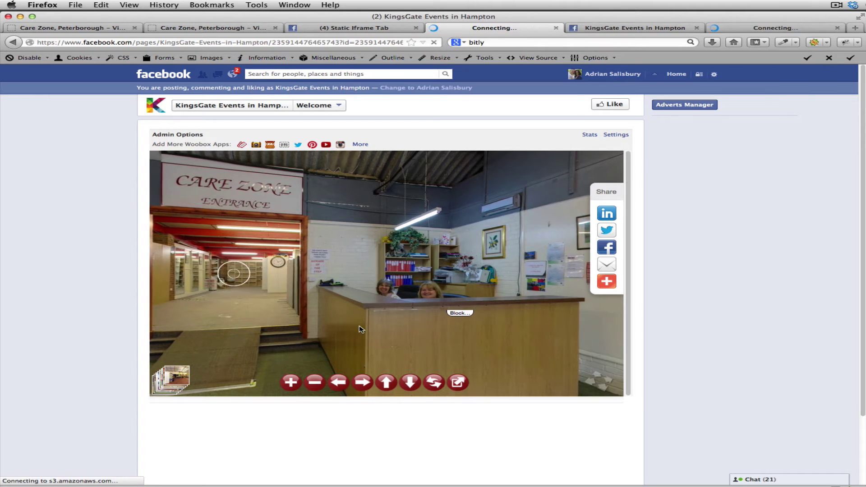
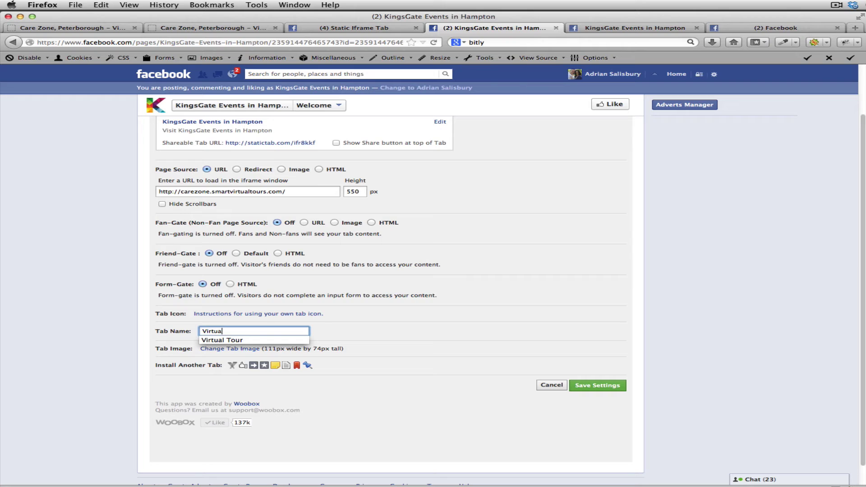
type("Tour")
left_click(205, 340)
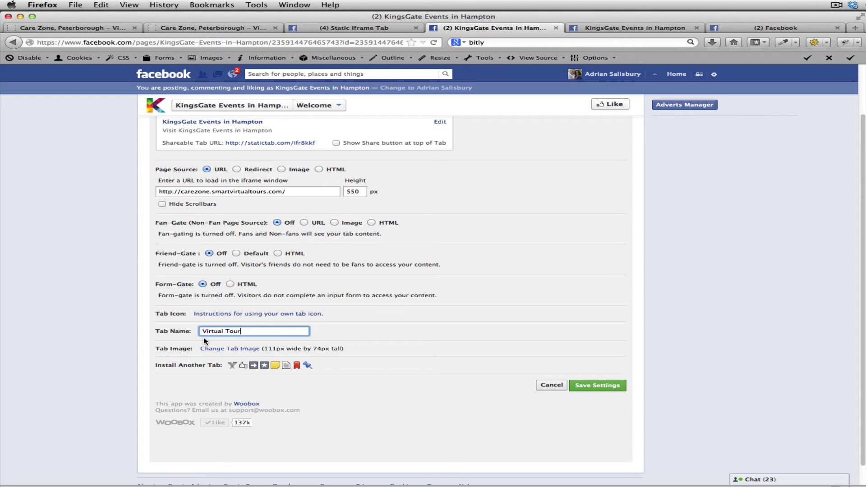
left_click(339, 333)
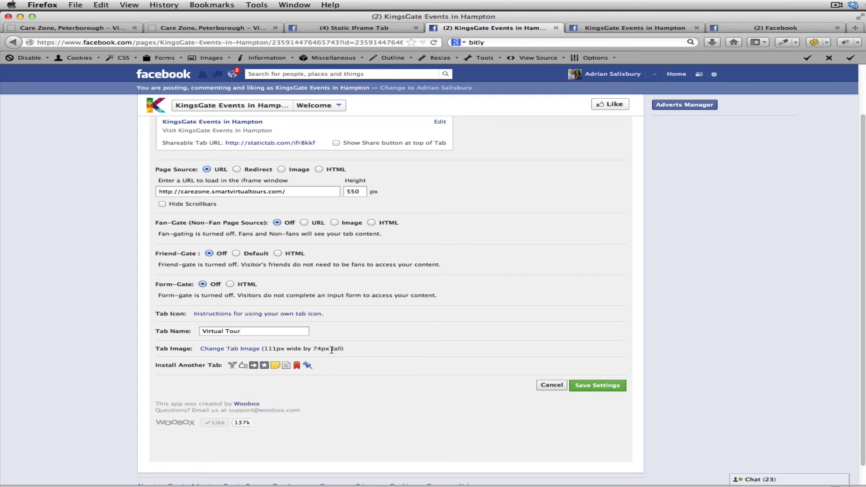
Choose the 111 x 74 image Screen Shot 2013-05-24 at 10.jpg from the Desktop as the tab image
left_click(218, 349)
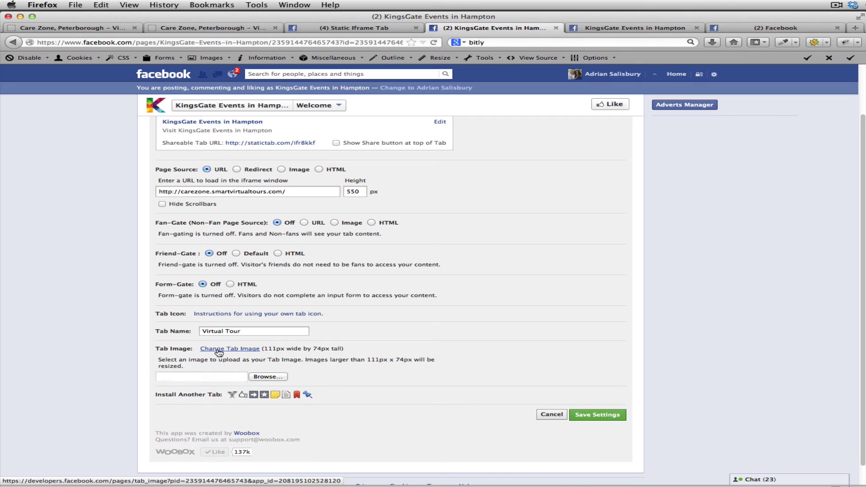
left_click(267, 376)
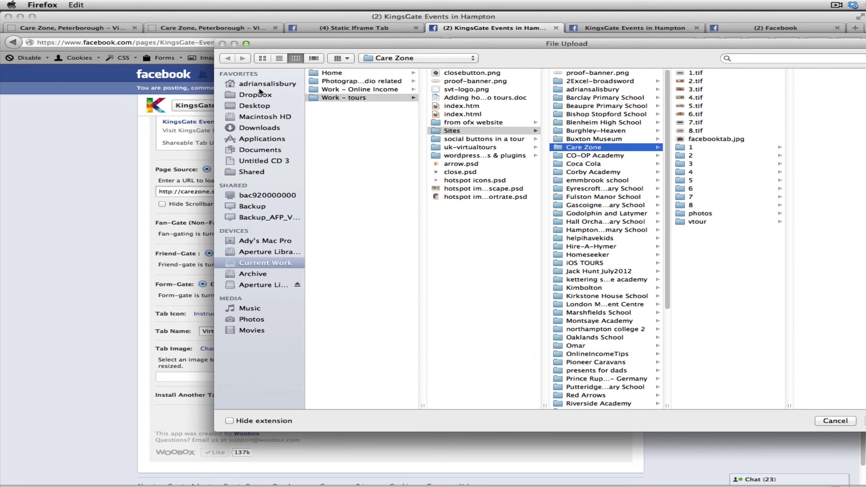
left_click(255, 109)
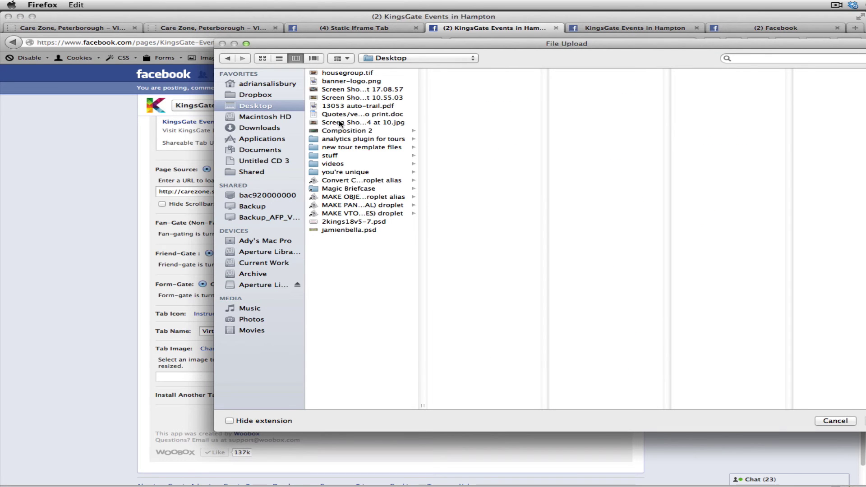
left_click(342, 98)
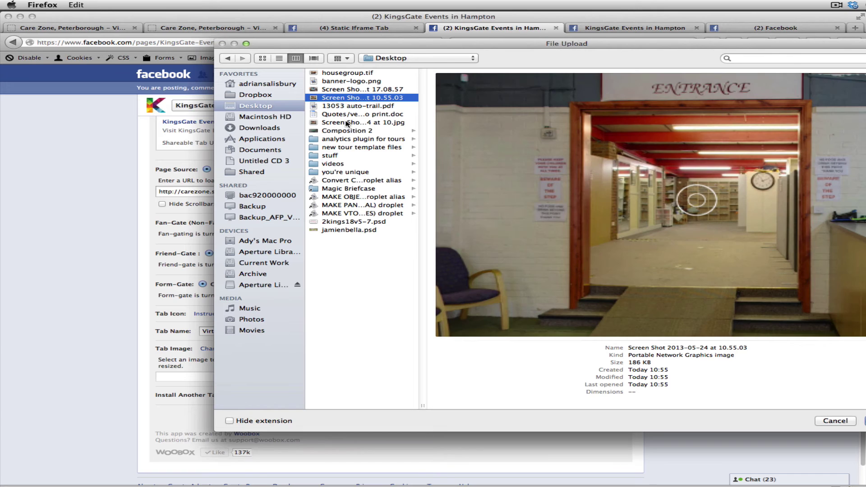
left_click(347, 122)
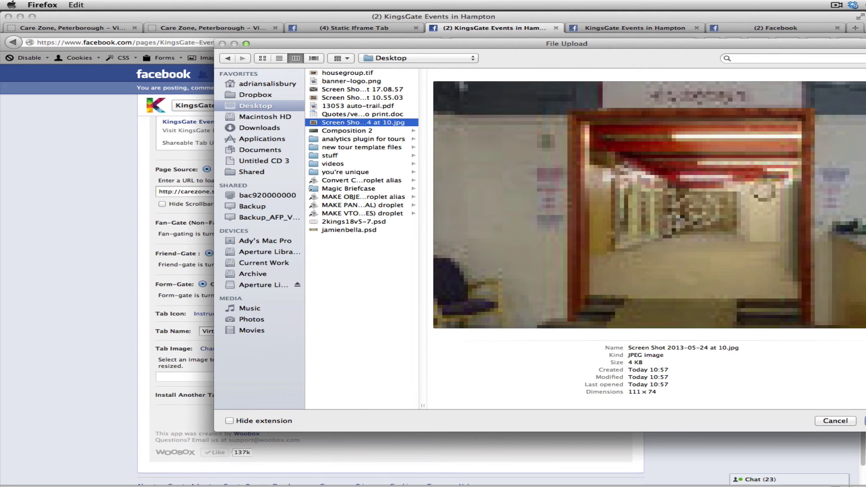
left_click_drag(861, 44, 812, 44)
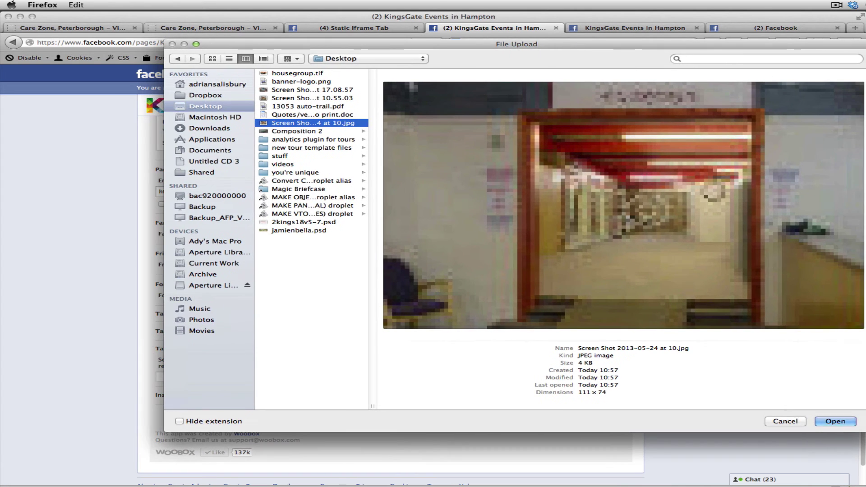
left_click(834, 421)
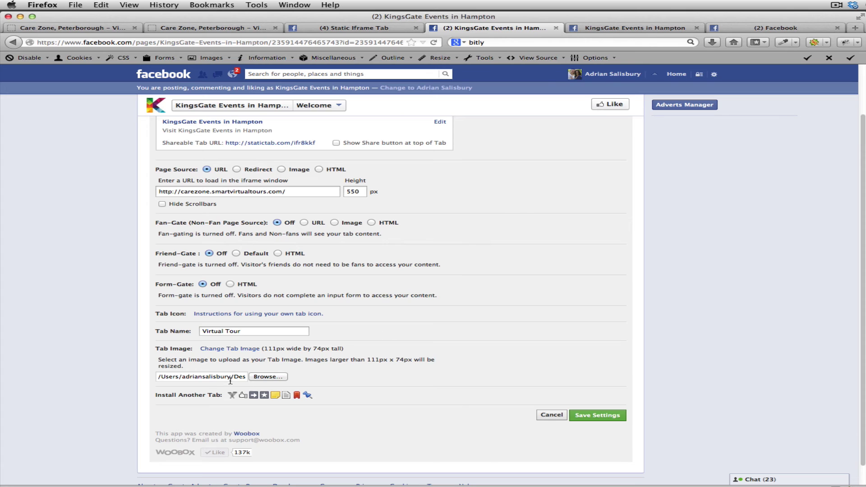
Save the tab settings with the new name and image, dismissing any reopened file dialog
left_click(278, 332)
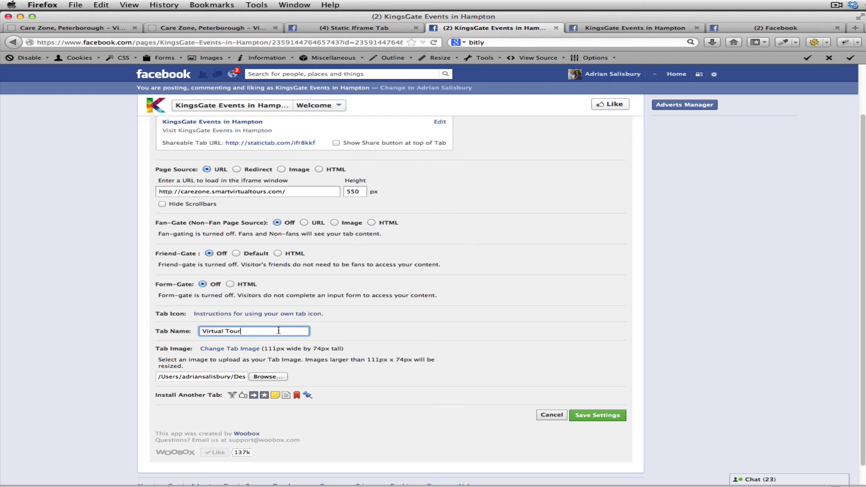
left_click(209, 377)
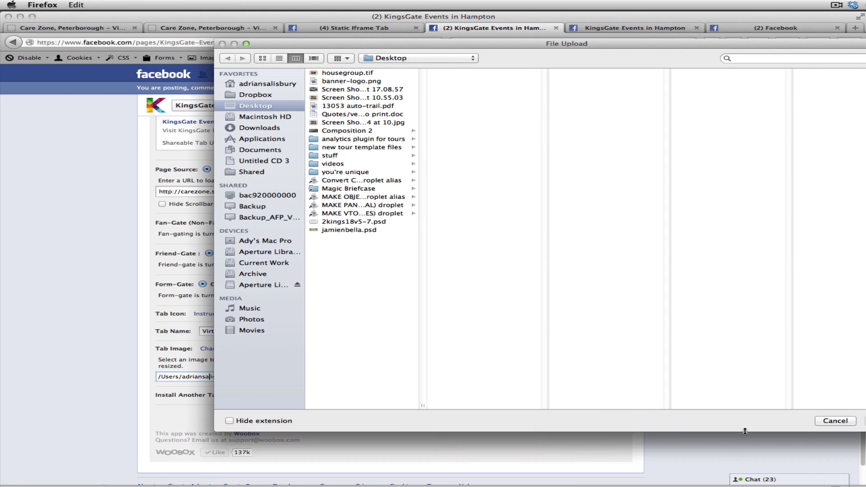
left_click(821, 424)
left_click(594, 417)
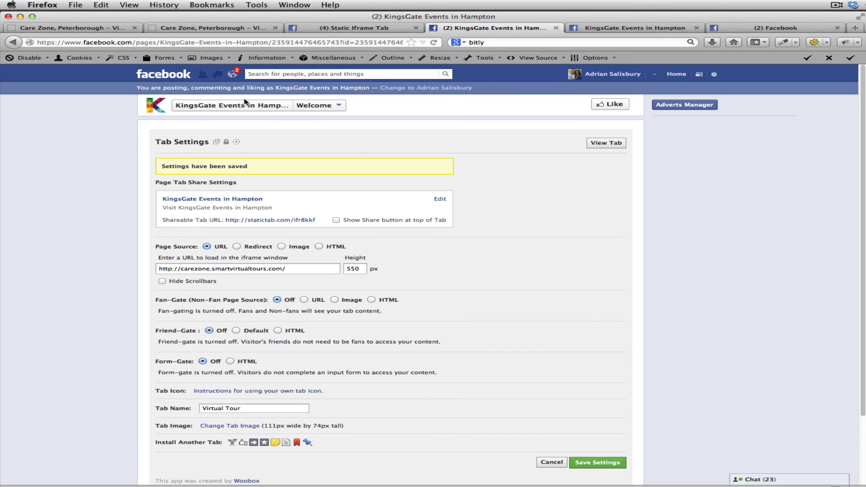
Check the Virtual Tour tile on the KingsGate Events in Hampton page, view its tab and return to the page
left_click(242, 107)
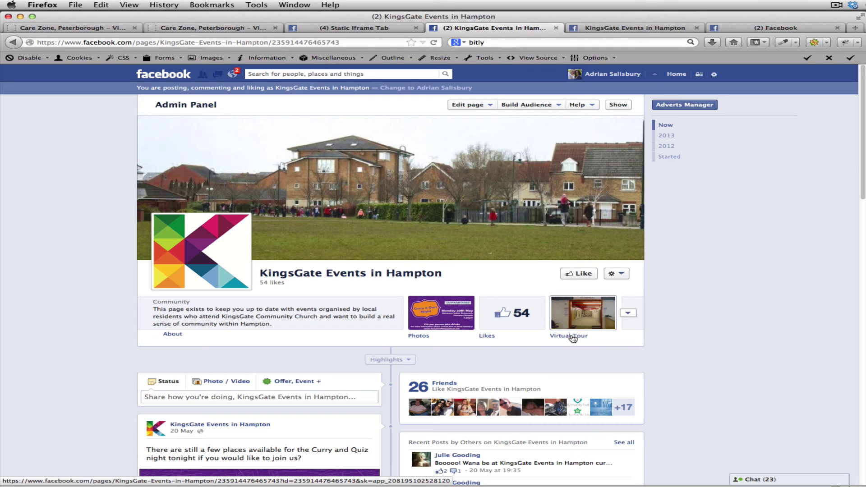
left_click(580, 321)
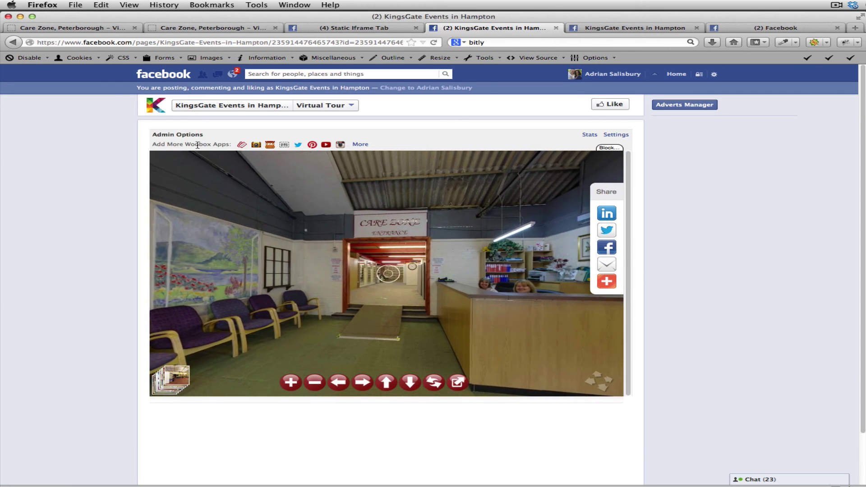
left_click(216, 105)
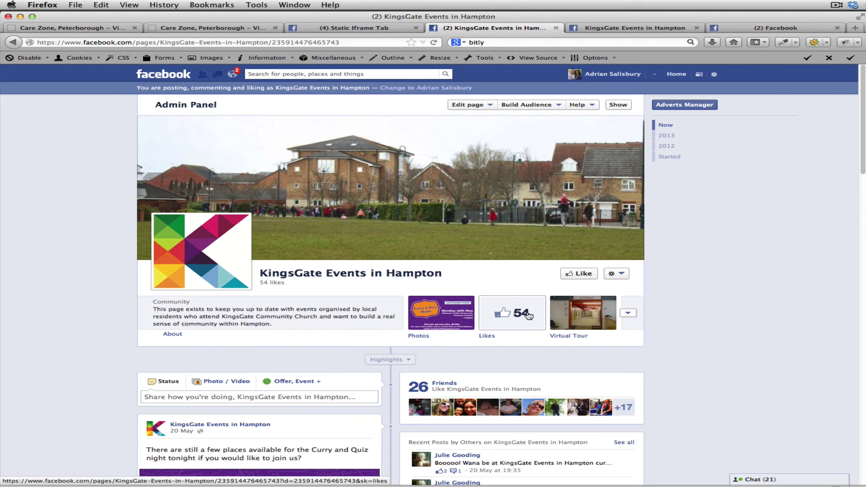
Expand the page's app tiles and swap the Virtual Tour tile's position with the Likes tile
left_click(628, 317)
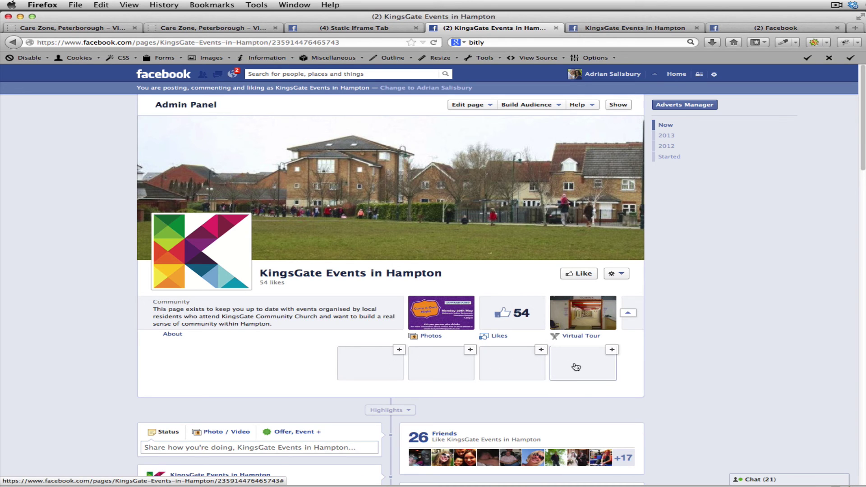
mouse_move(612, 302)
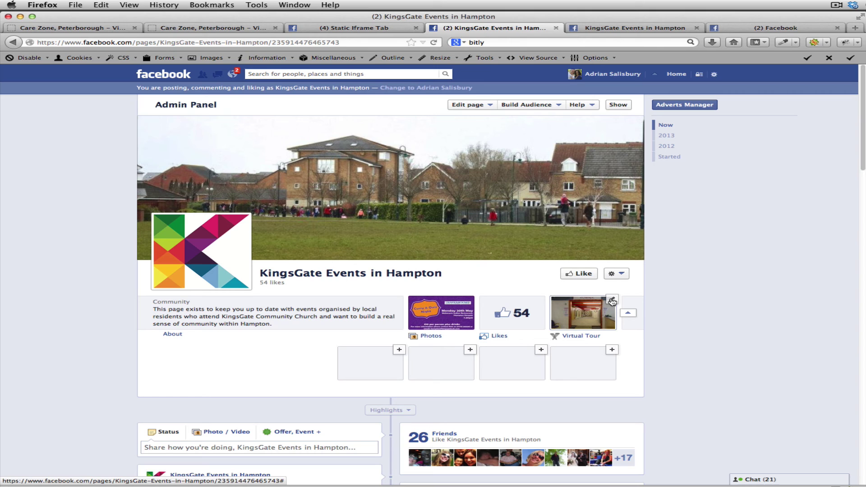
left_click(612, 301)
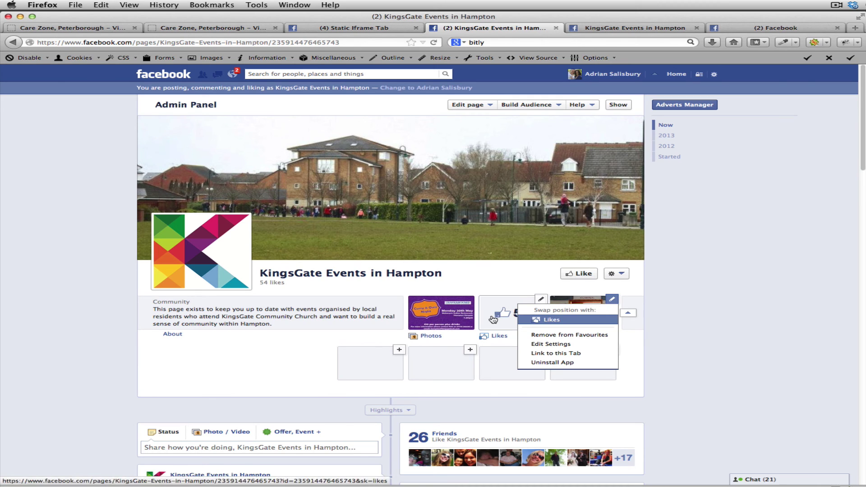
left_click(551, 320)
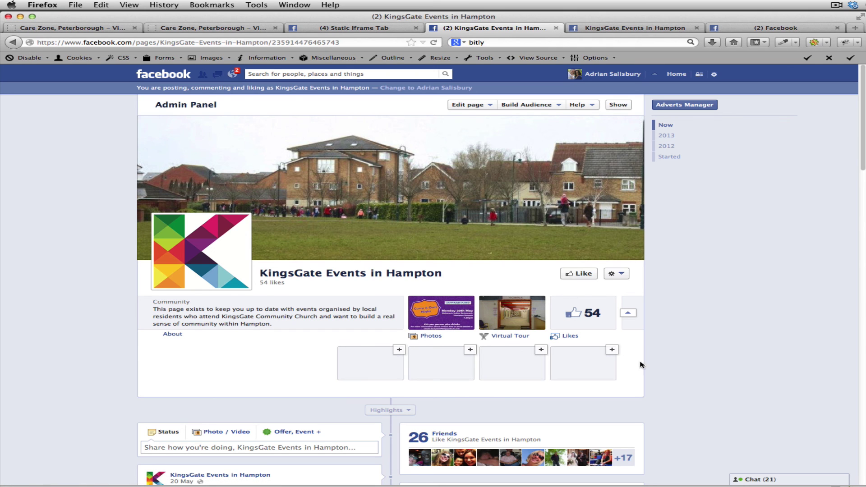
scroll(628, 367, "down", 3)
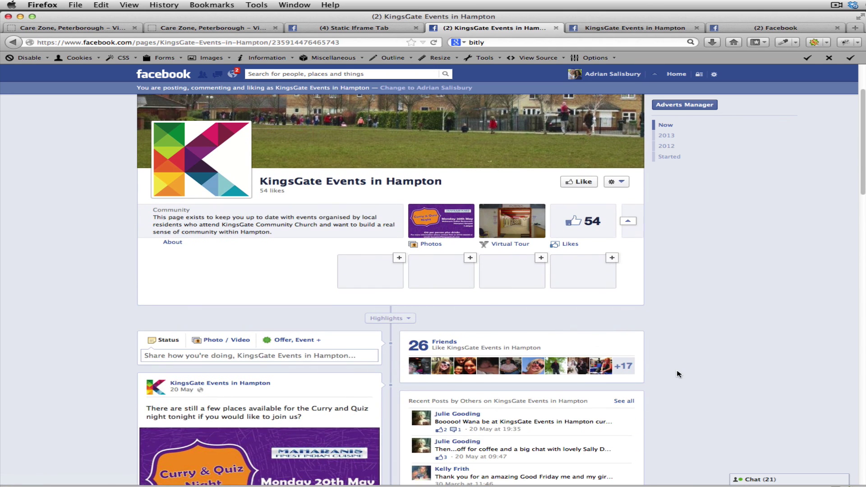
scroll(676, 373, "down", 2)
scroll(677, 373, "up", 5)
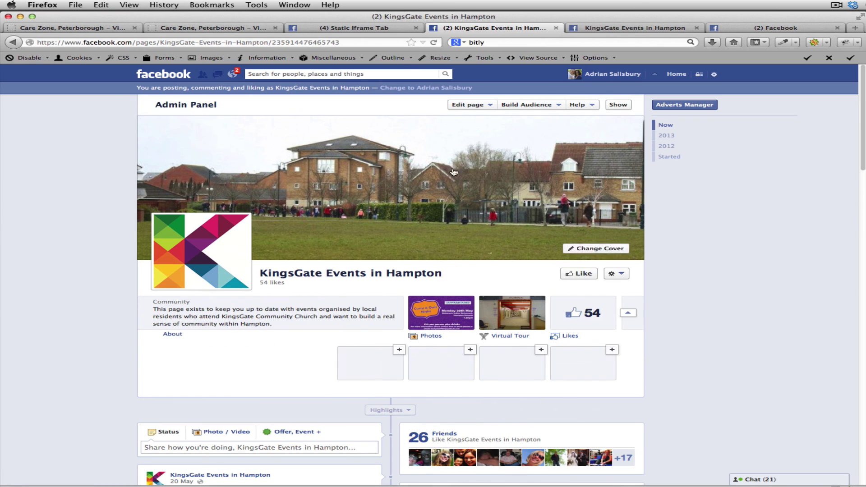